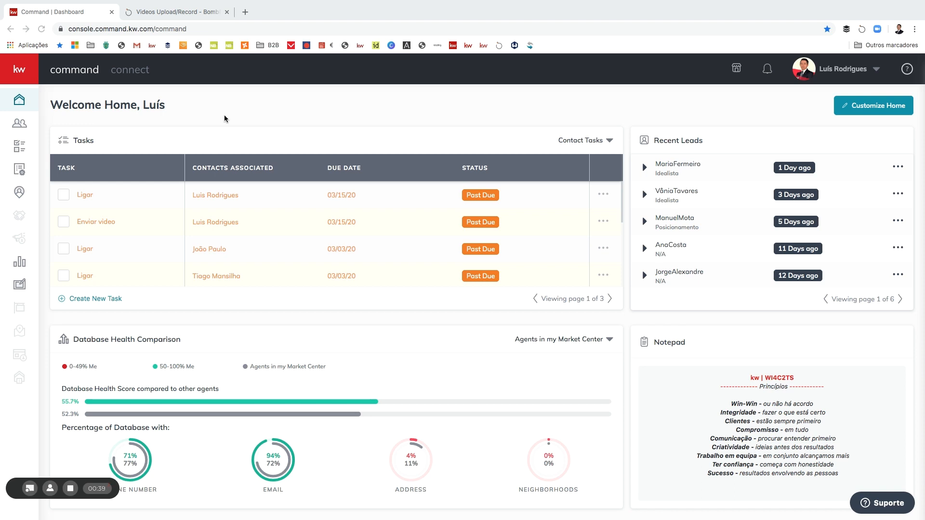
# Open the settings page of the signed-in Command account.
pyautogui.click(878, 71)
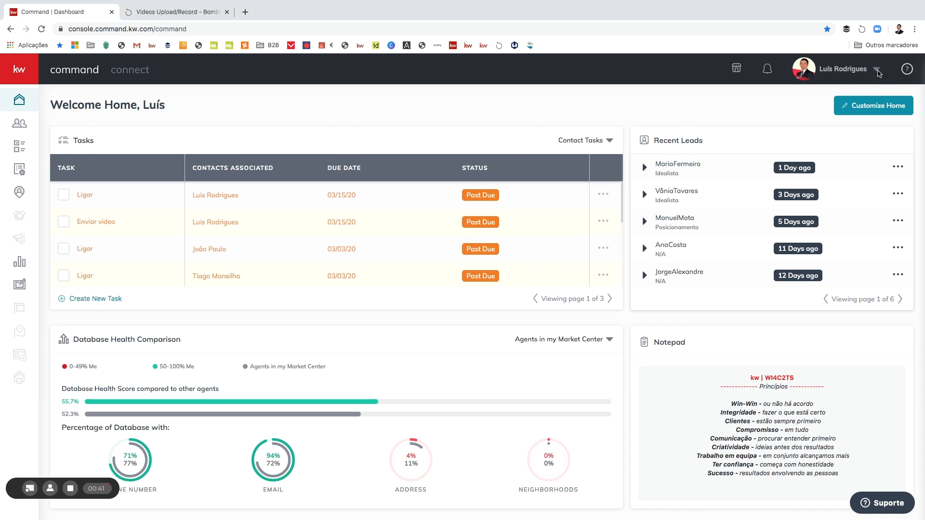
pyautogui.click(878, 71)
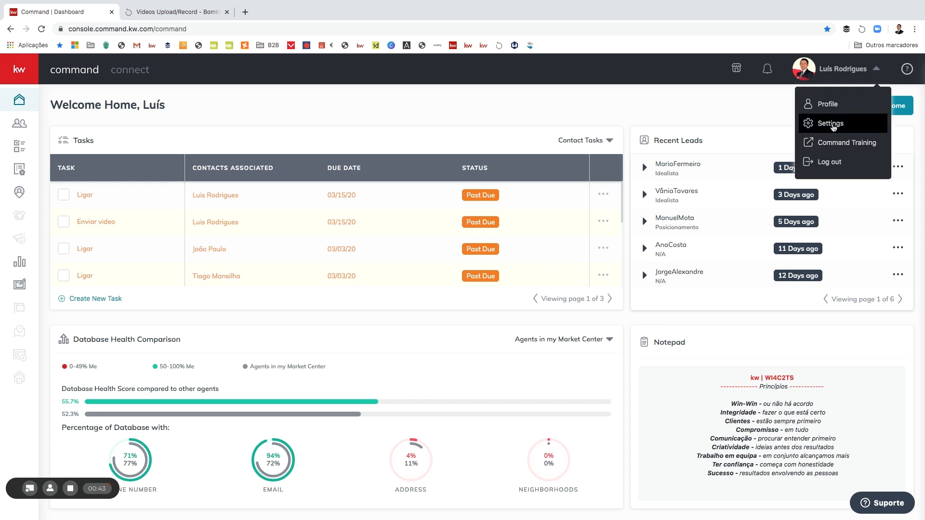
pyautogui.click(833, 126)
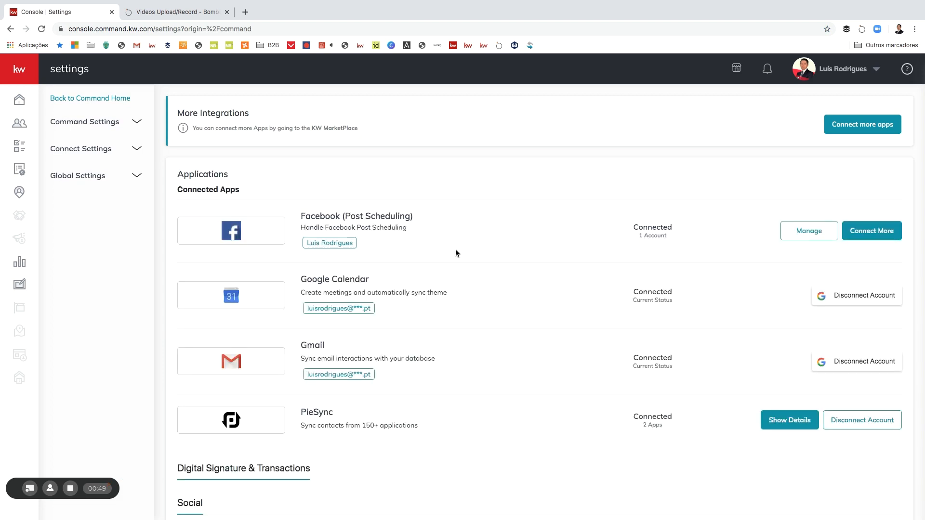
# Show PieSync's connected application details and start connecting another app.
pyautogui.scroll(-3, 457, 253)
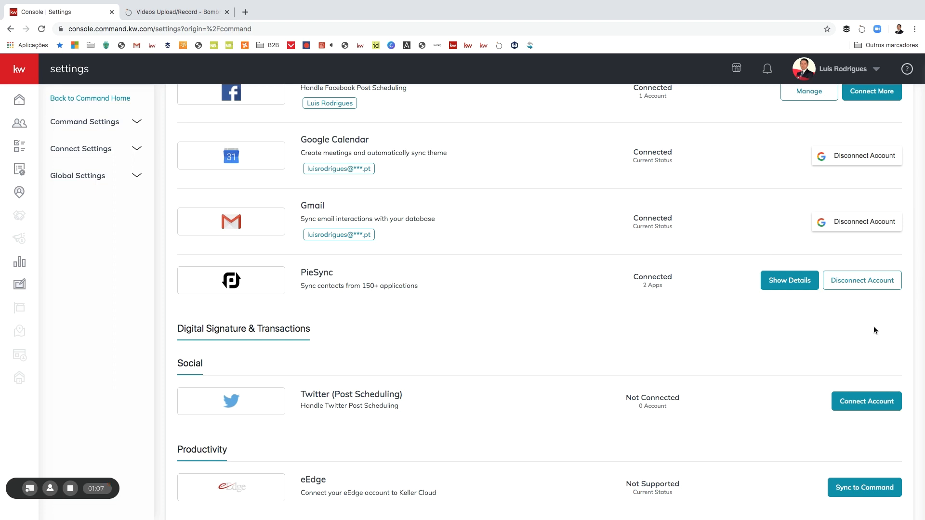
pyautogui.scroll(-1, 836, 319)
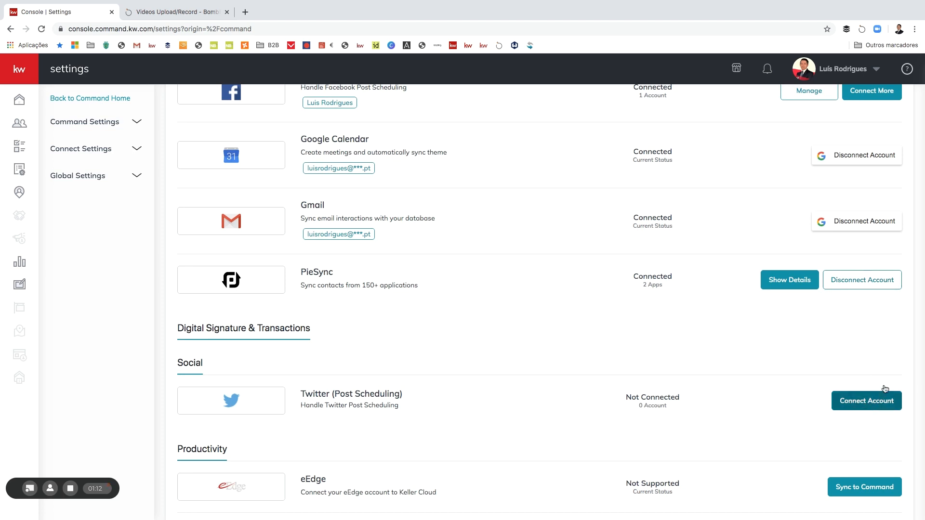
pyautogui.scroll(-1, 870, 308)
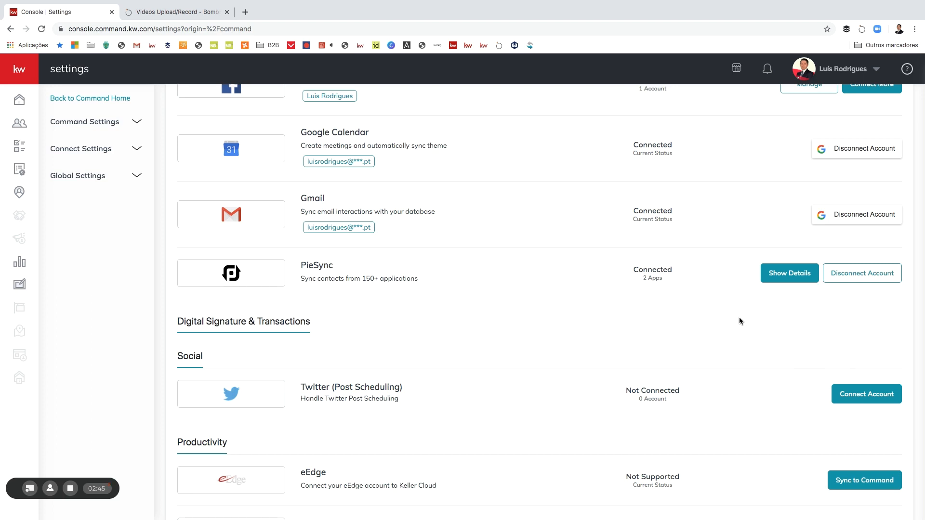
pyautogui.click(786, 273)
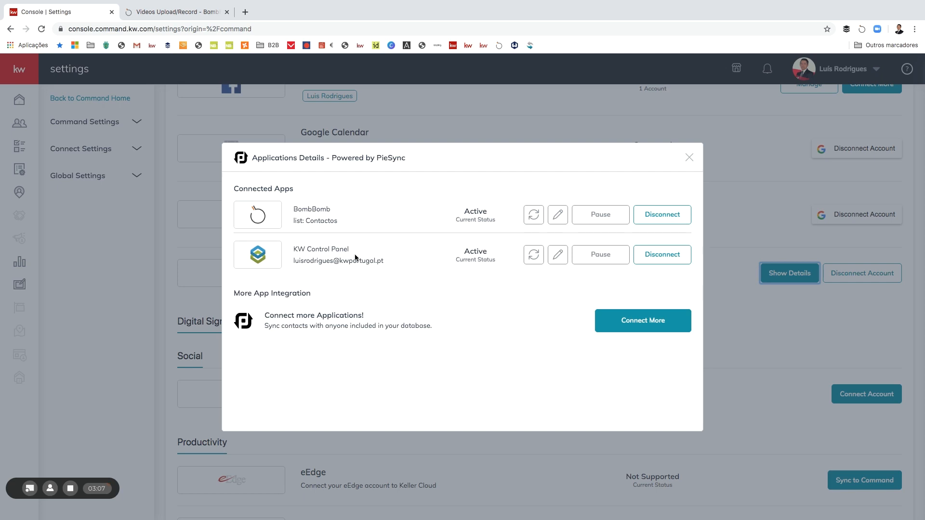
pyautogui.click(643, 326)
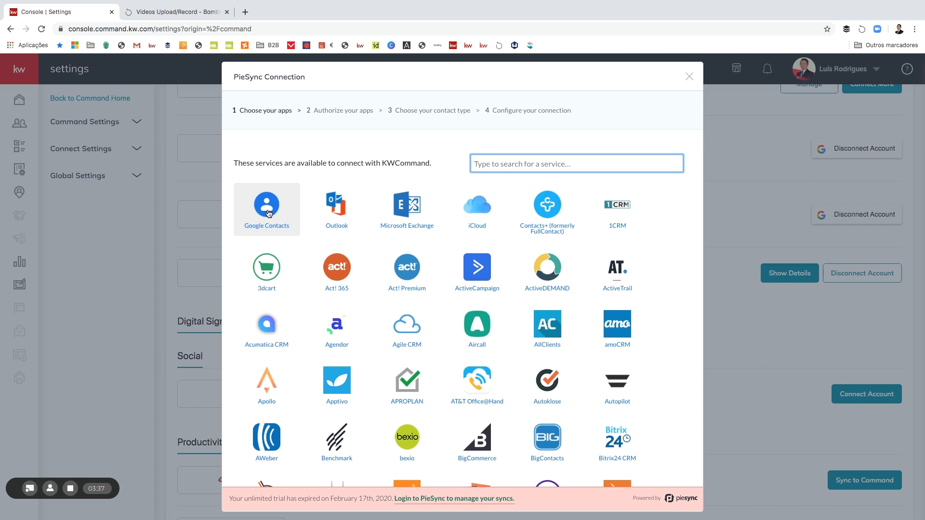
# Choose Google Contacts with the existing authorized account and proceed to configure its sync with KWCommand.
pyautogui.click(269, 213)
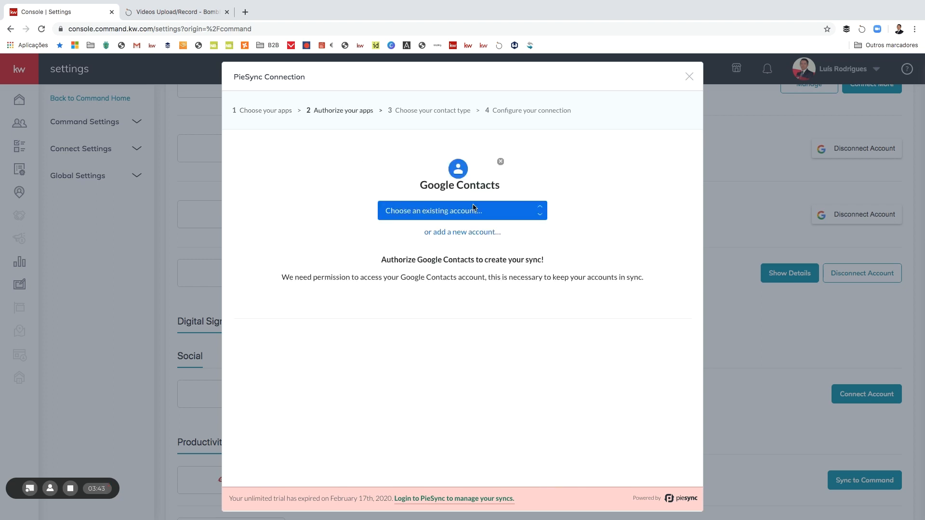
pyautogui.click(452, 216)
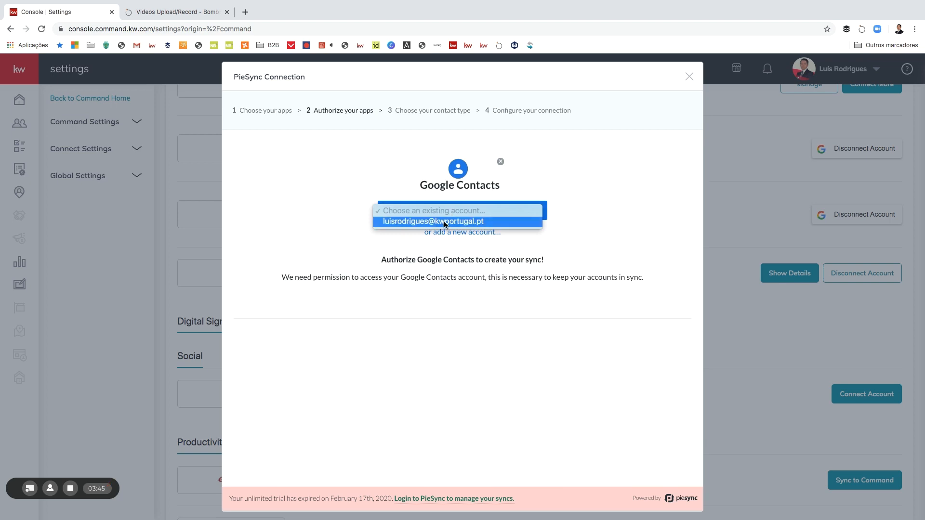
pyautogui.click(444, 222)
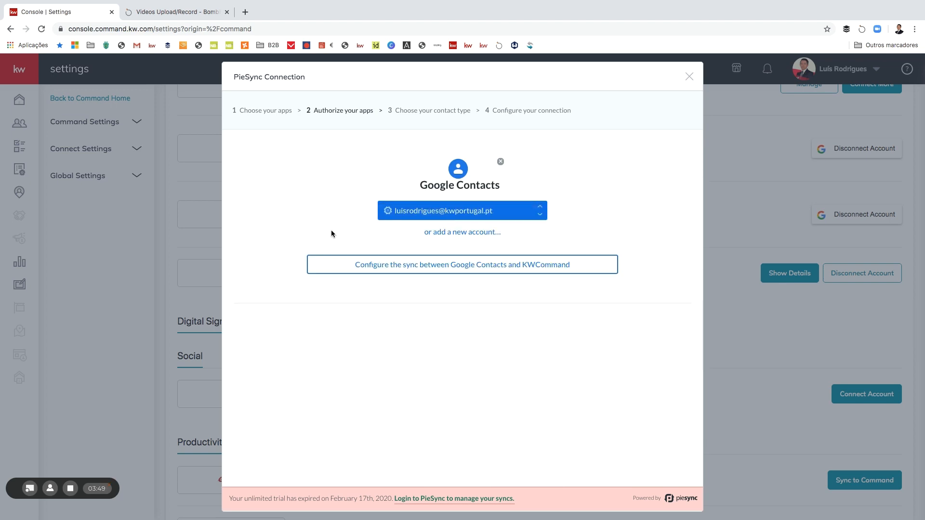
pyautogui.click(434, 265)
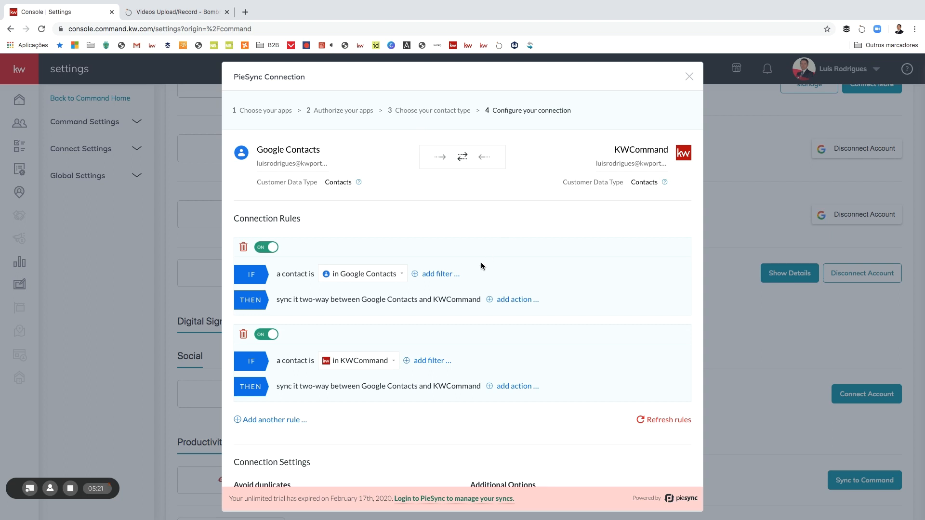
# Switch the connection rule for contacts in Google Contacts off and back on.
pyautogui.scroll(-1, 481, 262)
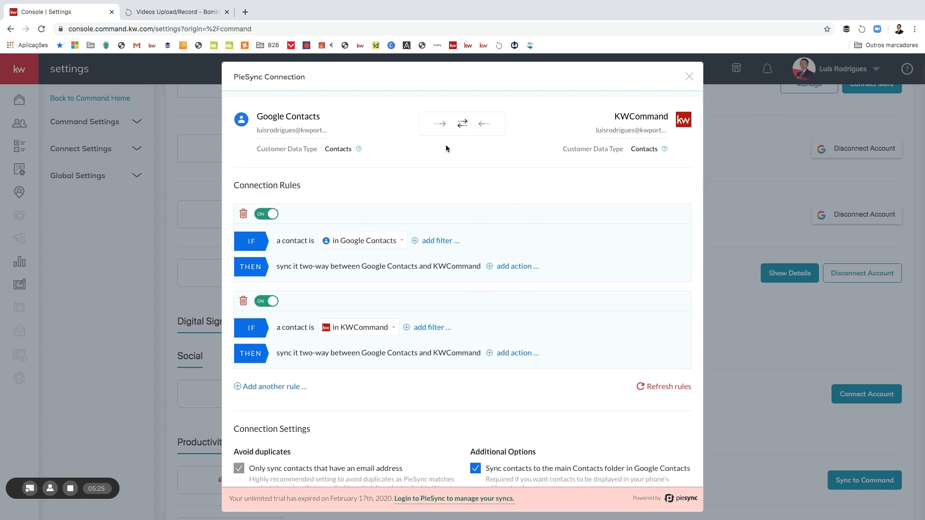
pyautogui.click(264, 219)
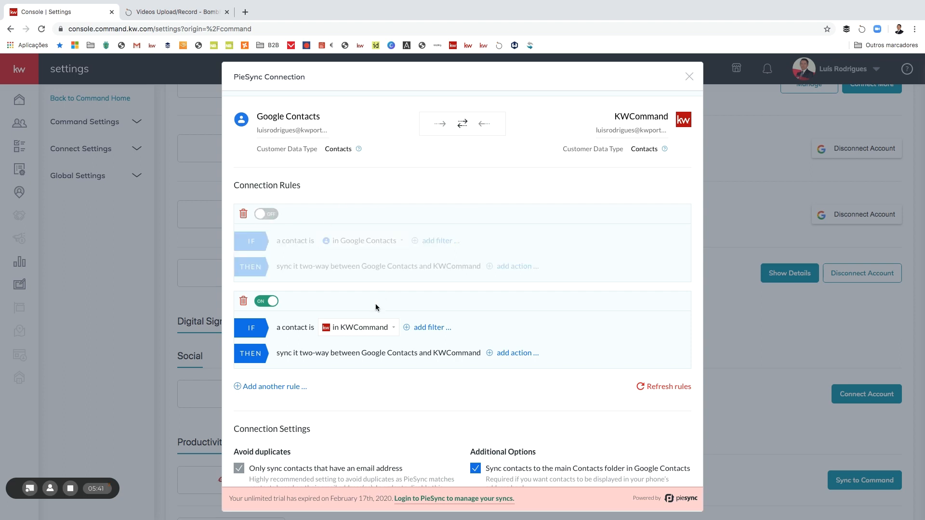
pyautogui.click(273, 219)
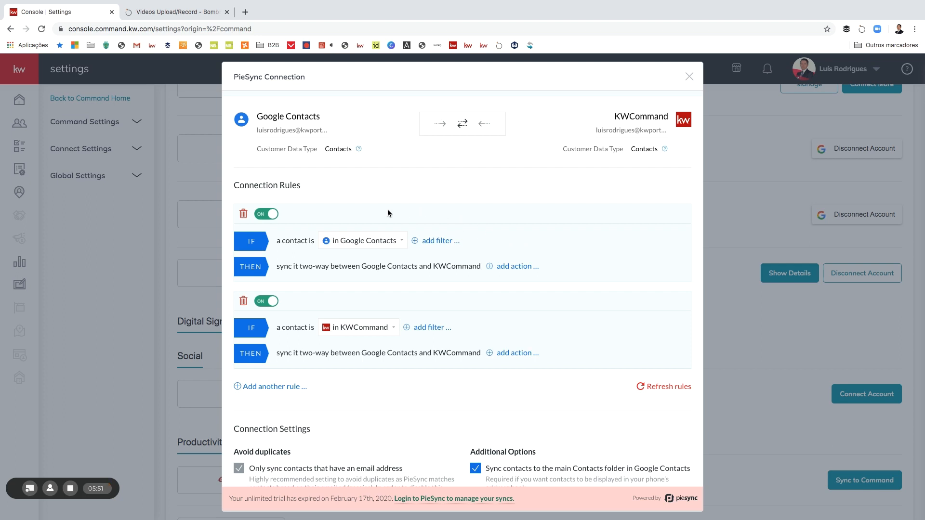
# Add a "has a Phone Number" filter to the Google Contacts connection rule.
pyautogui.click(436, 243)
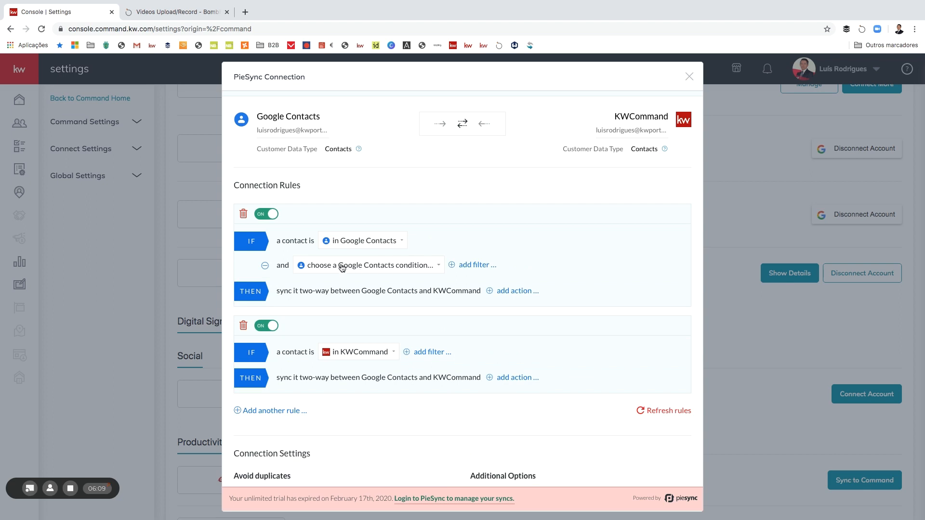
pyautogui.click(383, 269)
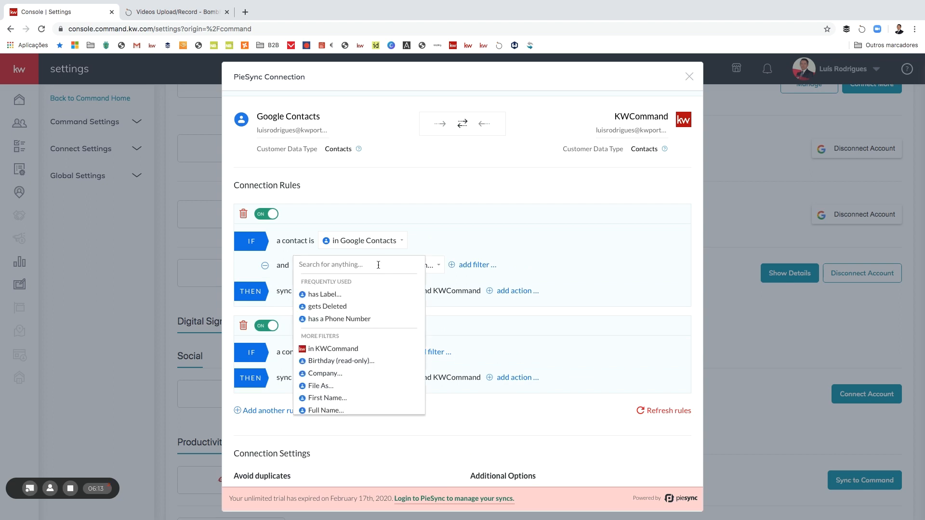
pyautogui.click(350, 318)
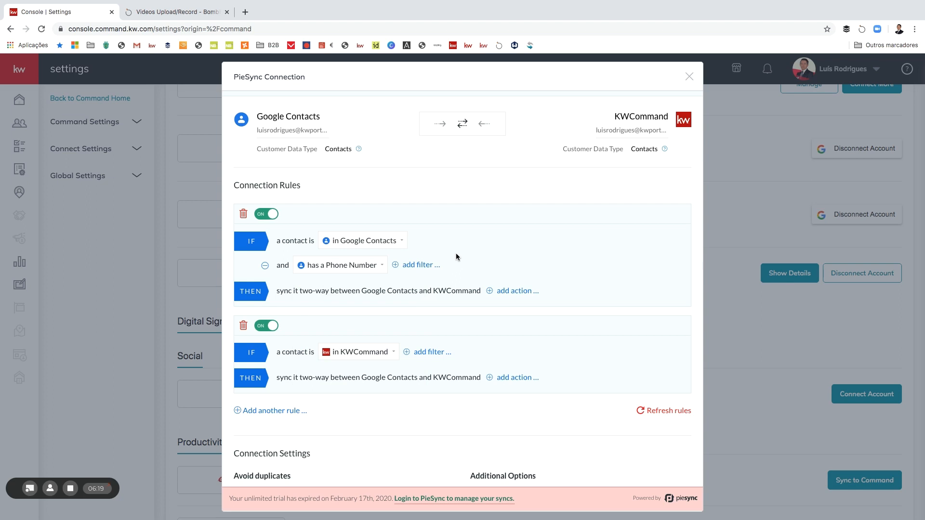
# Add an "update Lead Source" KWCommand action to the Google Contacts connection rule.
pyautogui.click(512, 292)
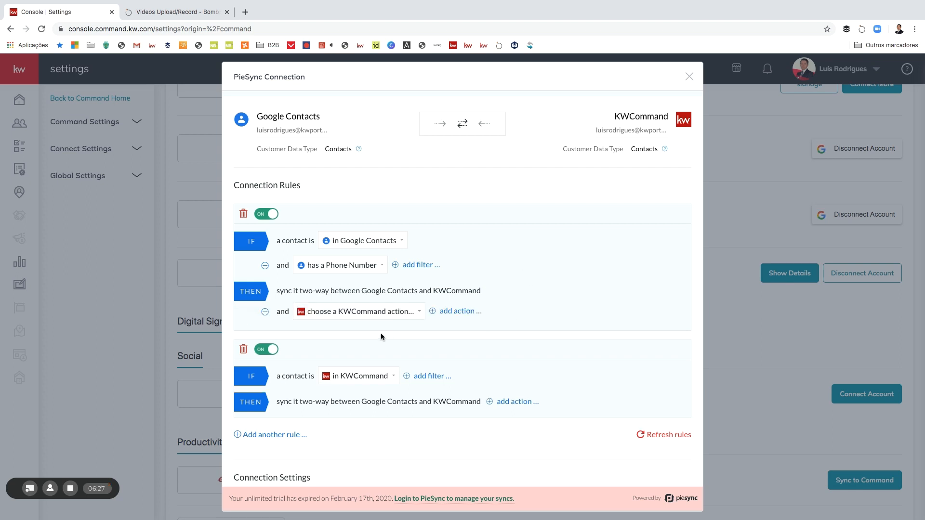
pyautogui.click(370, 312)
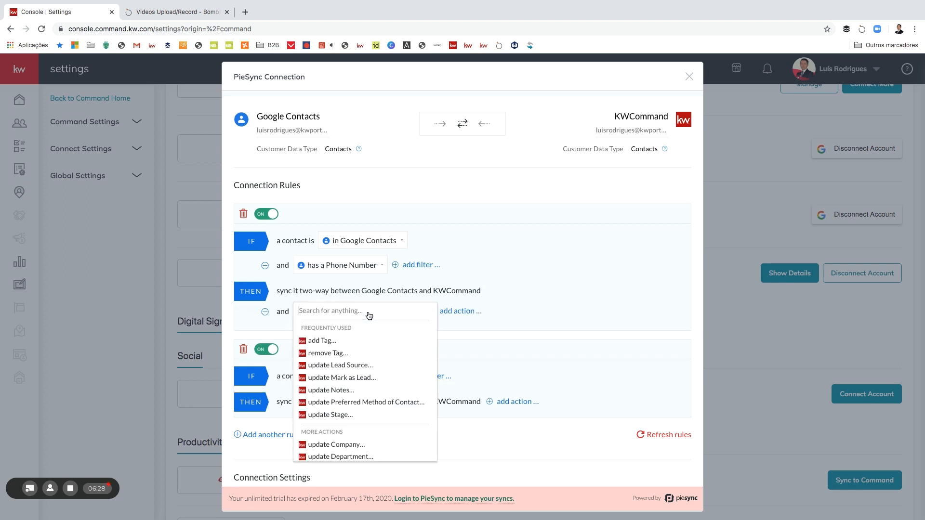
pyautogui.click(360, 366)
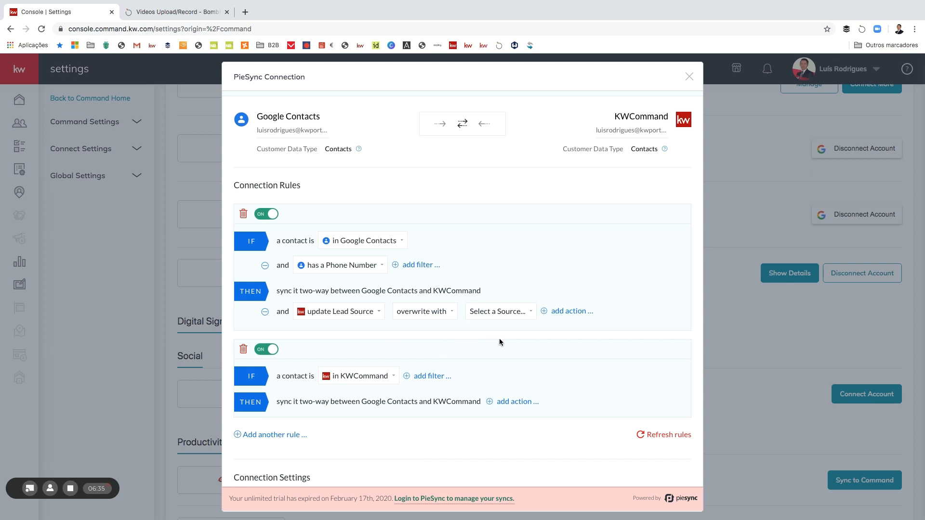
# Try to select a source for the lead source action to overwrite with.
pyautogui.click(514, 313)
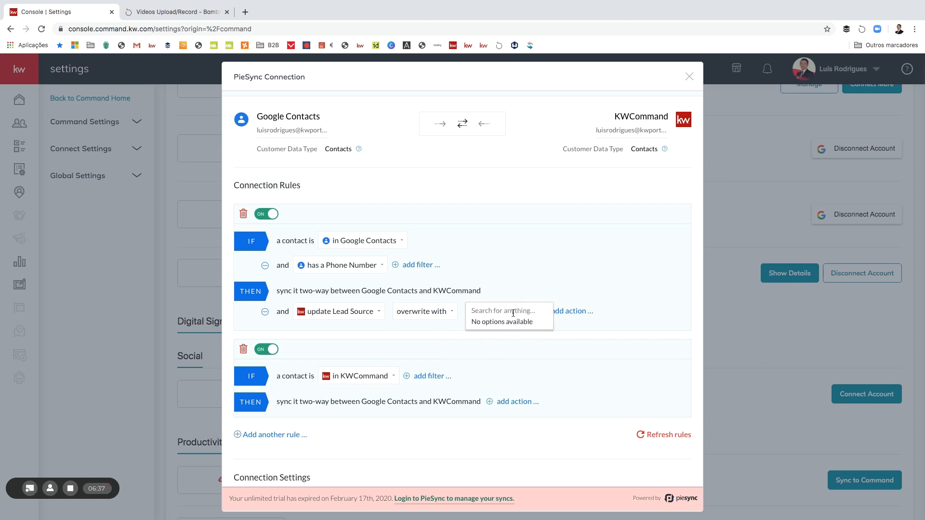
pyautogui.click(514, 315)
pyautogui.click(514, 315)
pyautogui.click(509, 280)
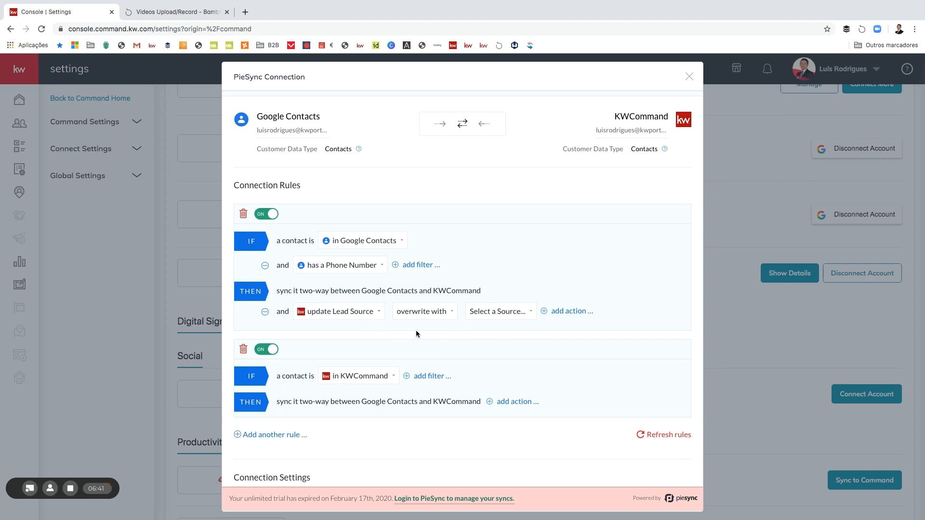
pyautogui.click(505, 316)
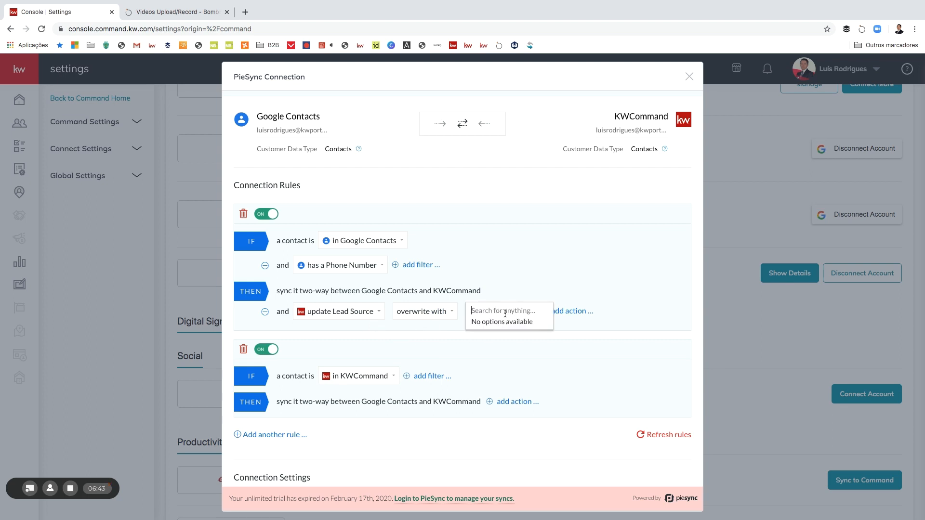
pyautogui.click(506, 316)
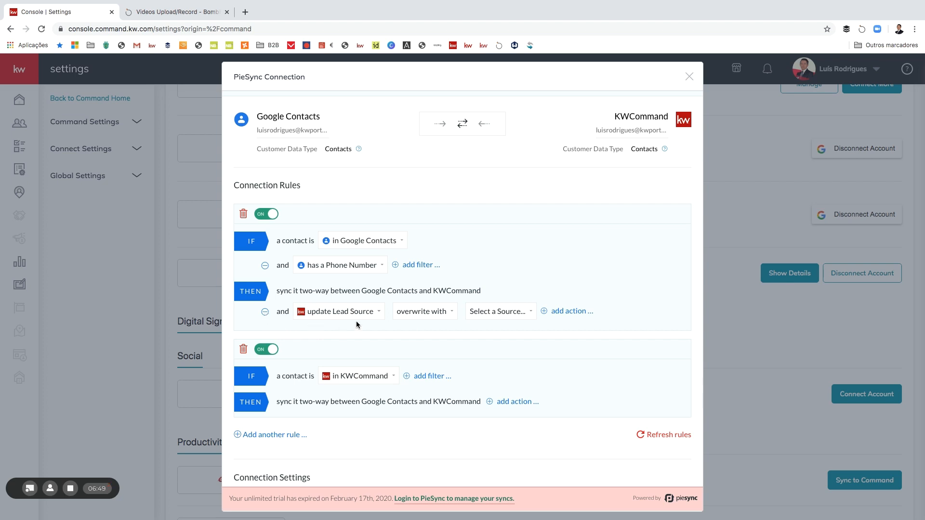
pyautogui.click(499, 315)
pyautogui.click(498, 314)
pyautogui.click(516, 313)
pyautogui.click(517, 314)
# Remove the lead source action and the phone number filter from the Google Contacts rule.
pyautogui.click(265, 312)
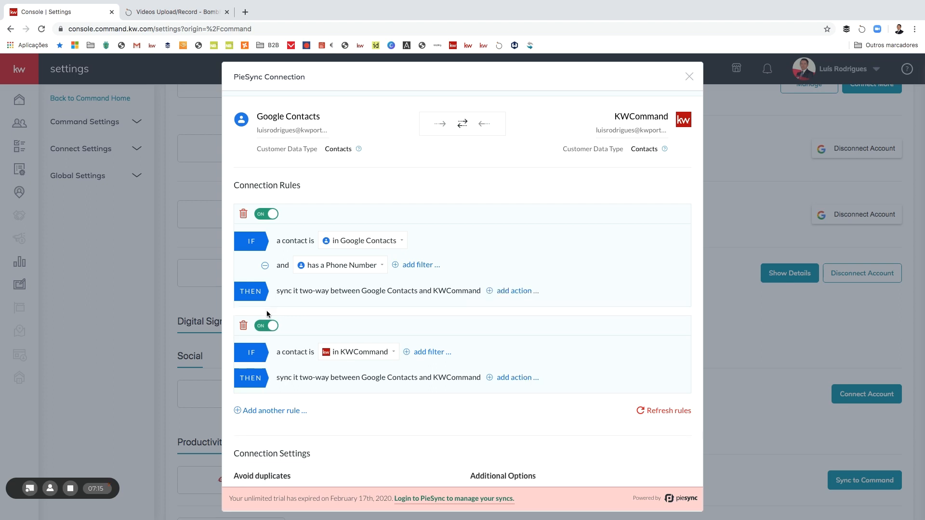
pyautogui.click(265, 267)
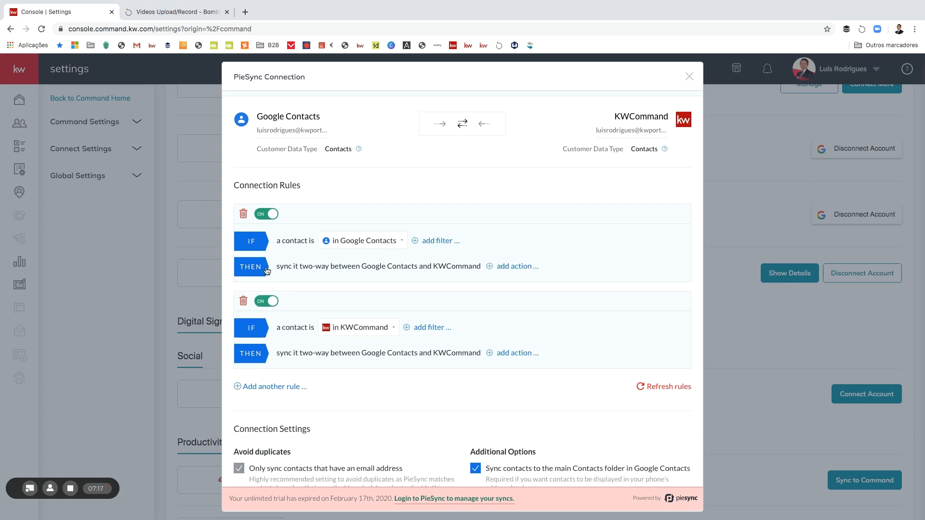
# Turn the connection setting "Show my KWCommand deletions in Google Contacts" on and back off.
pyautogui.scroll(-1, 442, 312)
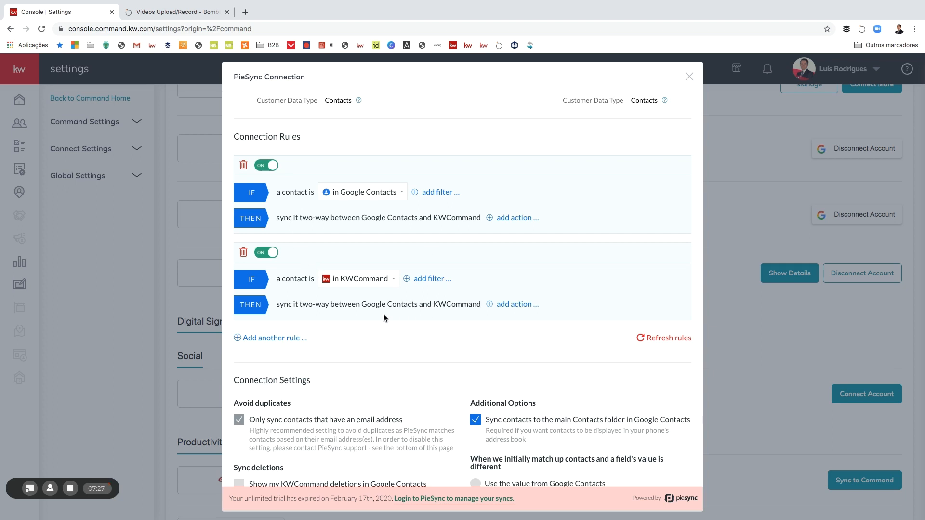
pyautogui.scroll(-3, 384, 315)
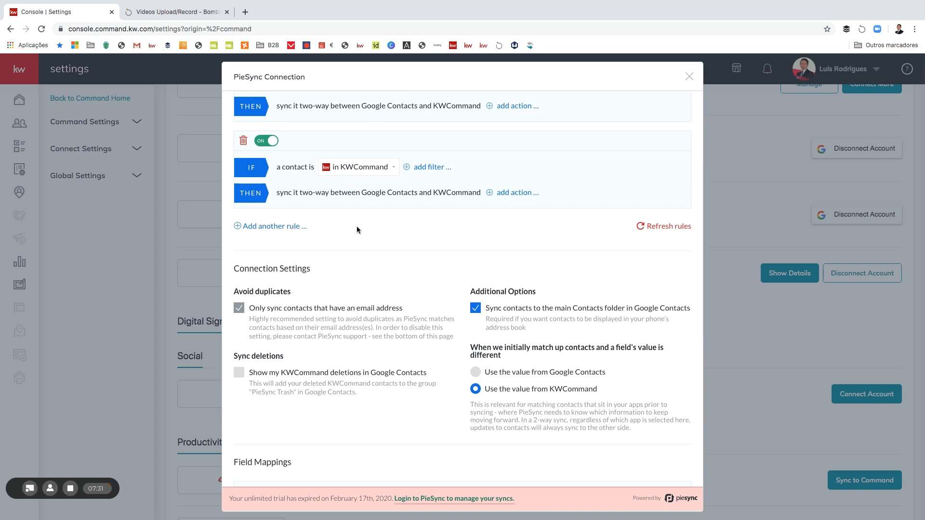
pyautogui.scroll(-1, 357, 230)
pyautogui.scroll(-1, 323, 256)
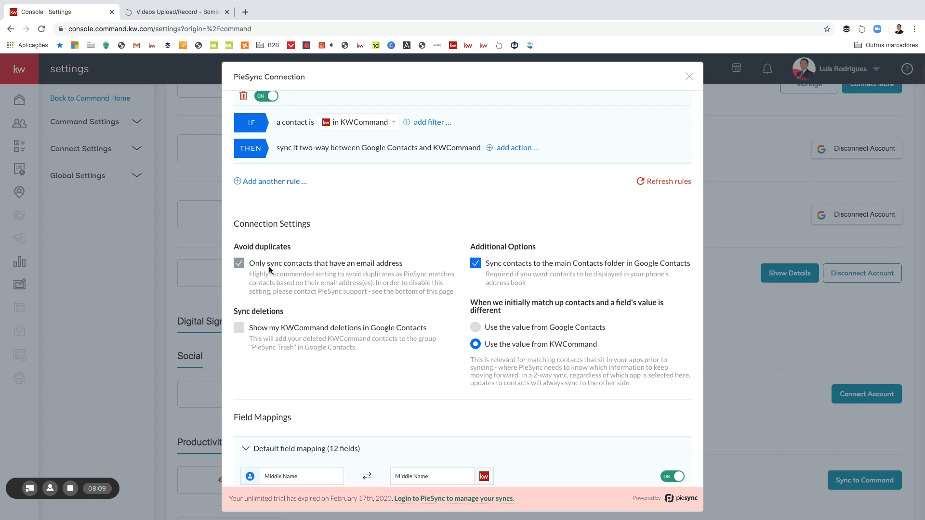
pyautogui.scroll(1, 371, 289)
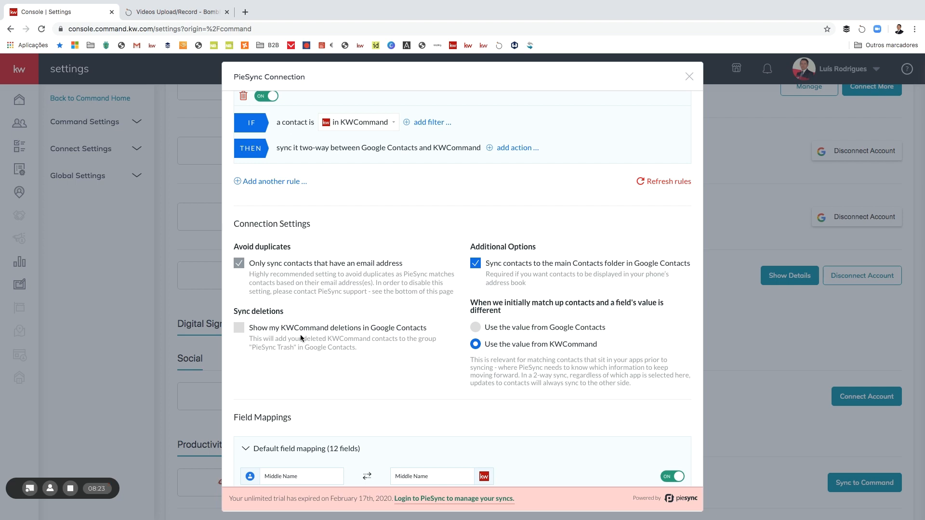
pyautogui.click(241, 332)
pyautogui.click(241, 331)
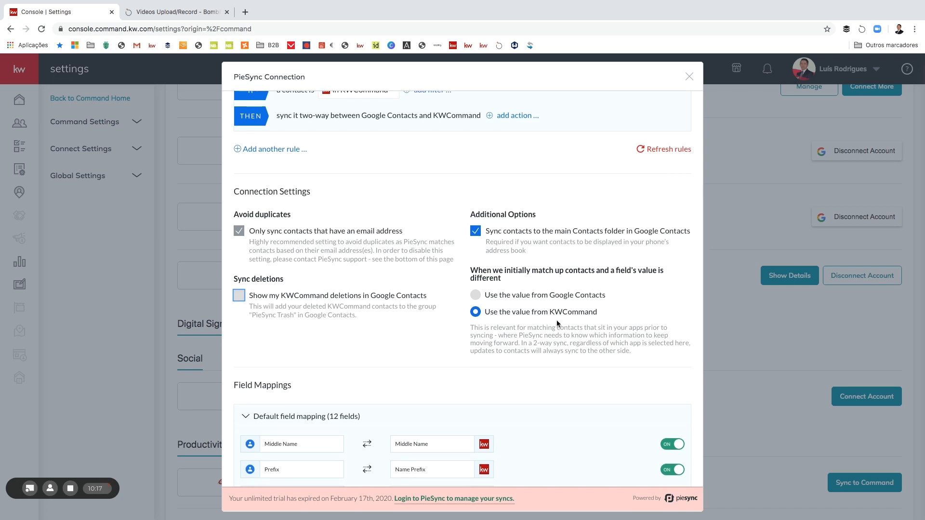
# Examine the remaining connection settings and the default field mappings between Google Contacts and KWCommand.
pyautogui.scroll(-1, 556, 322)
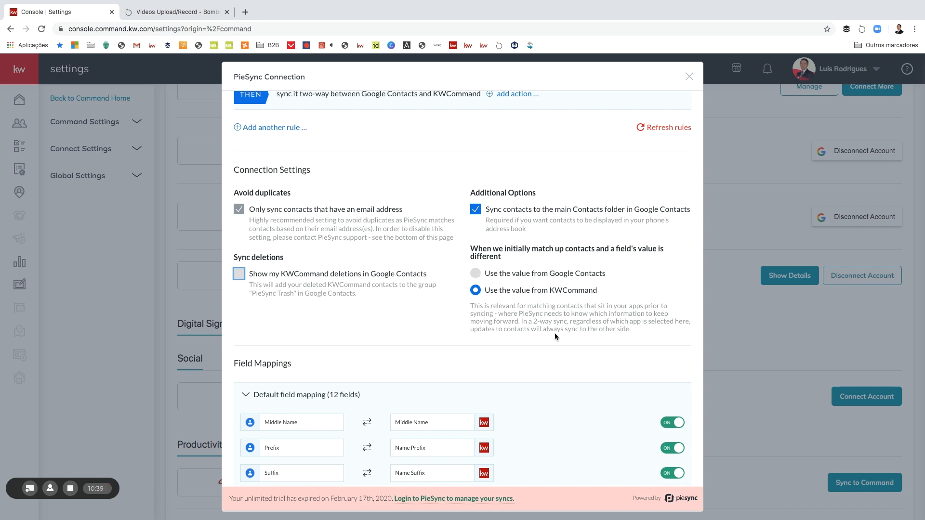
pyautogui.scroll(-5, 555, 336)
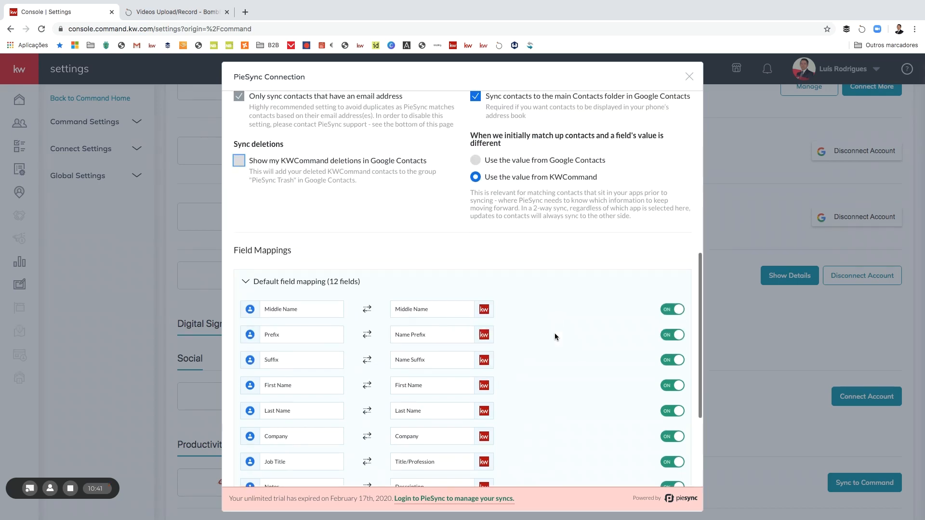
pyautogui.scroll(-2, 337, 302)
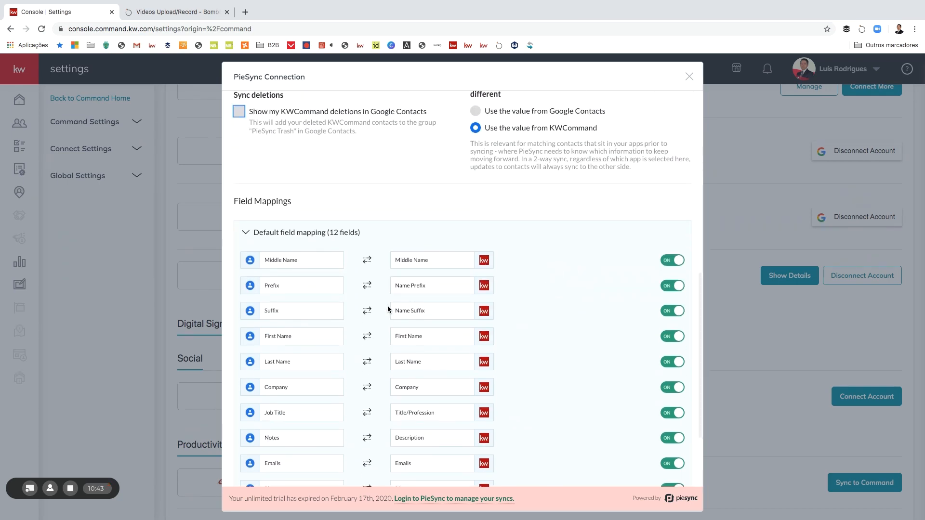
pyautogui.scroll(-3, 356, 358)
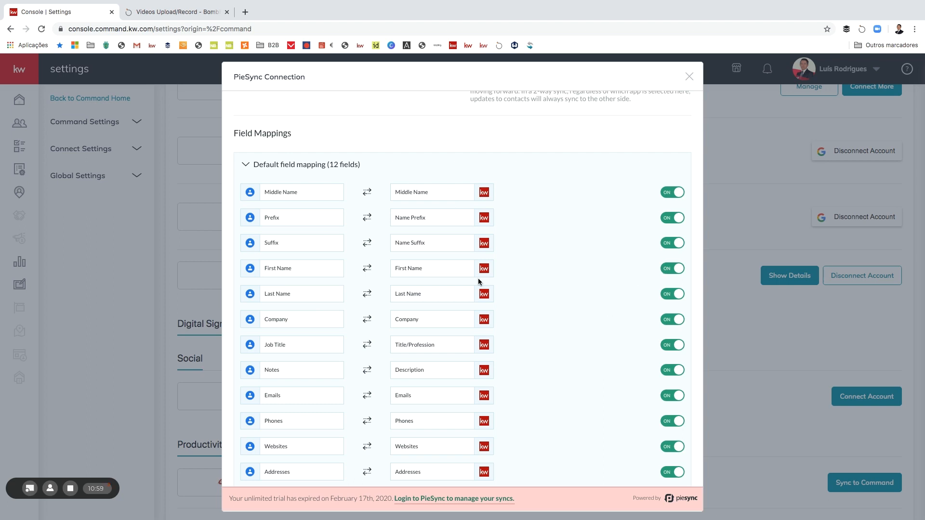
pyautogui.scroll(-1, 439, 318)
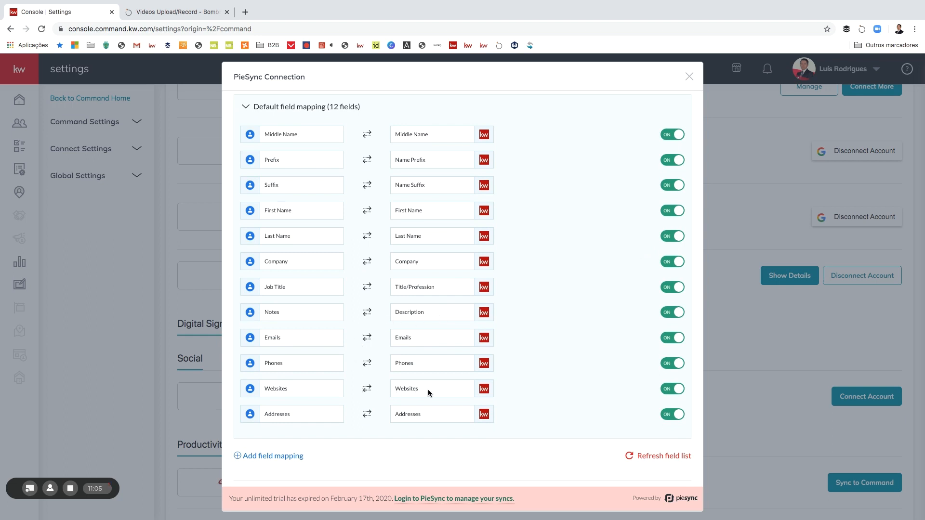
pyautogui.scroll(-1, 668, 394)
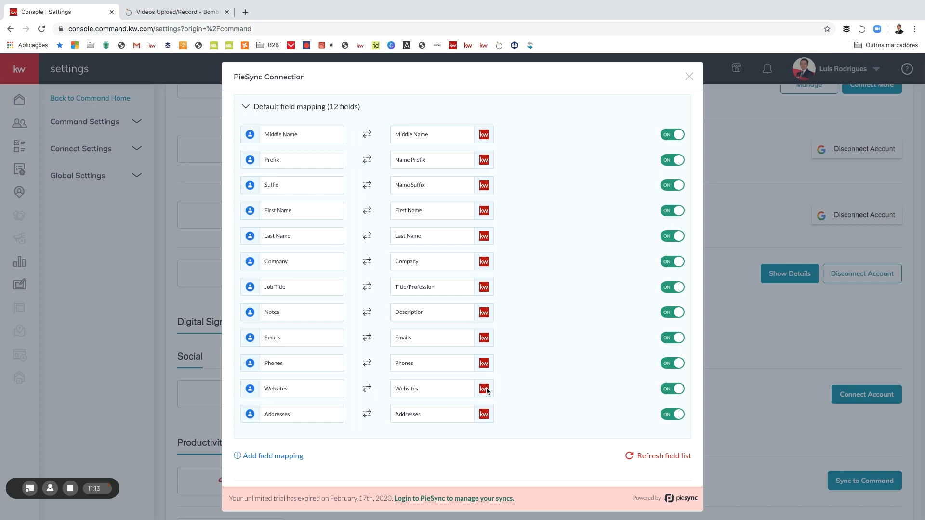
pyautogui.scroll(-5, 566, 394)
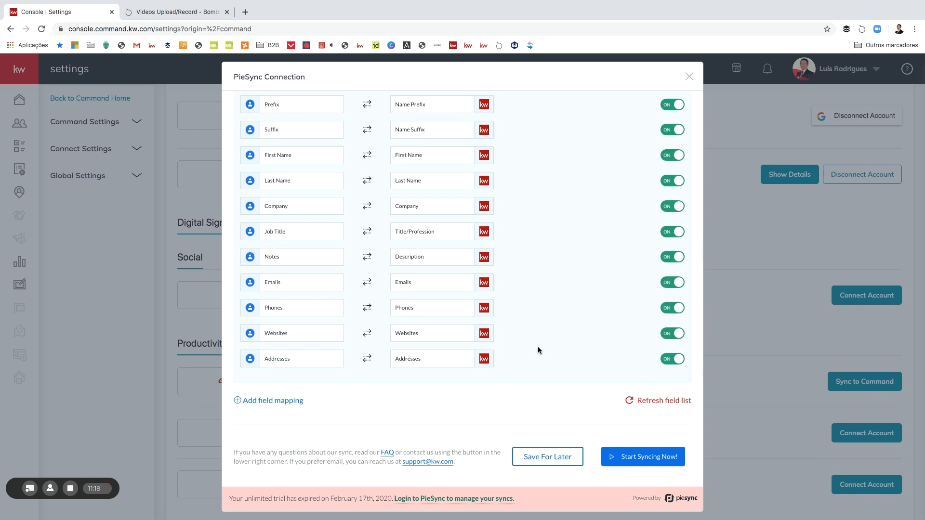
# Start the two-way sync between Google Contacts and KWCommand after reading the notes on integrations and duplicates.
pyautogui.click(646, 457)
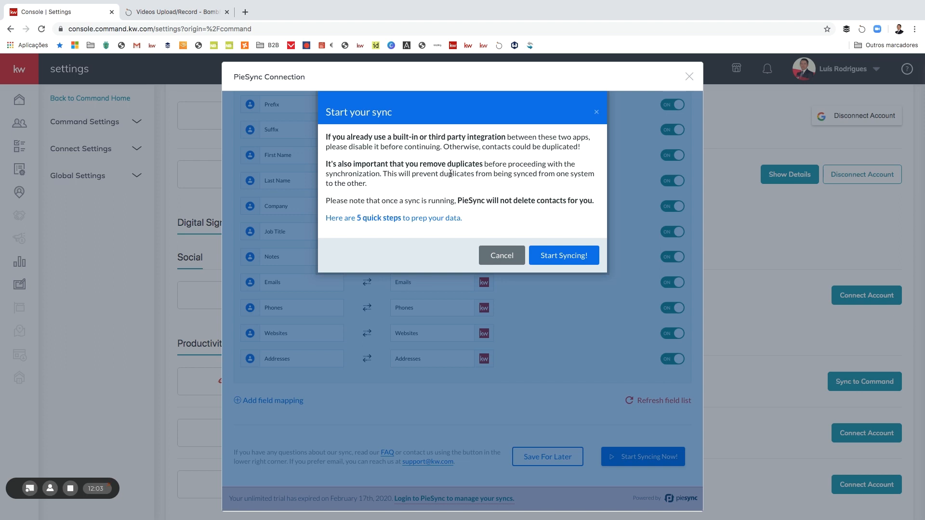
pyautogui.scroll(-1, 443, 174)
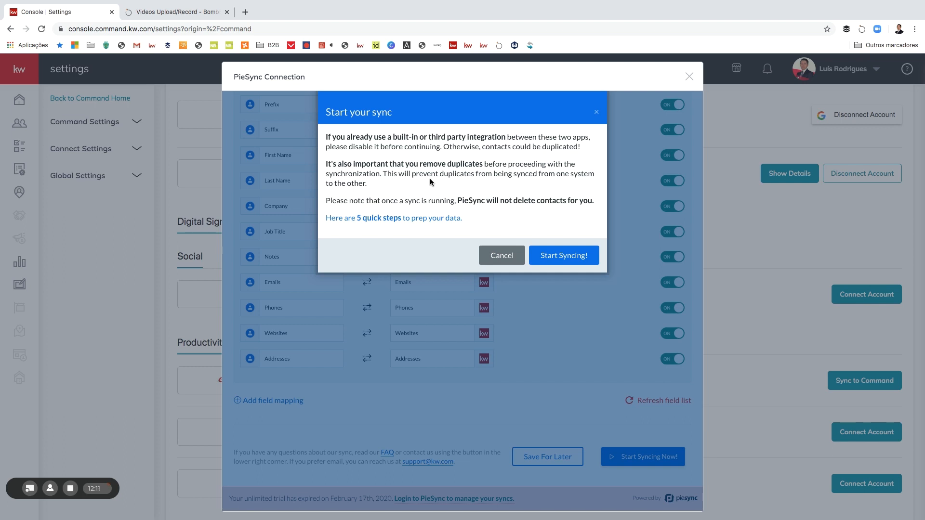
pyautogui.scroll(-2, 429, 179)
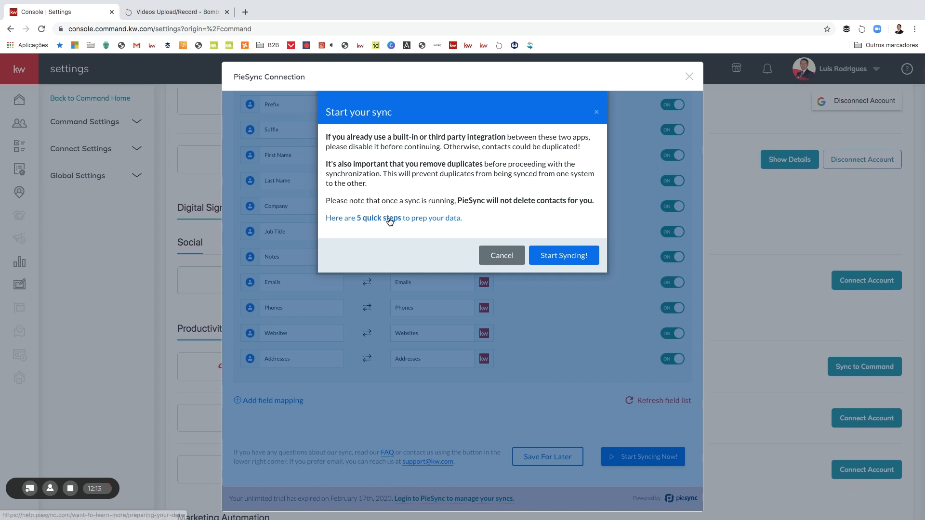
pyautogui.scroll(1, 384, 224)
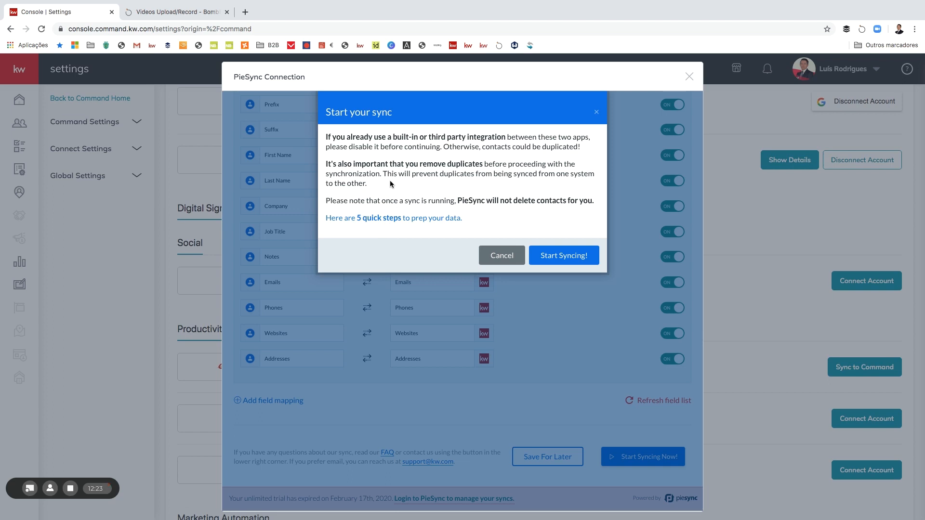
pyautogui.click(557, 258)
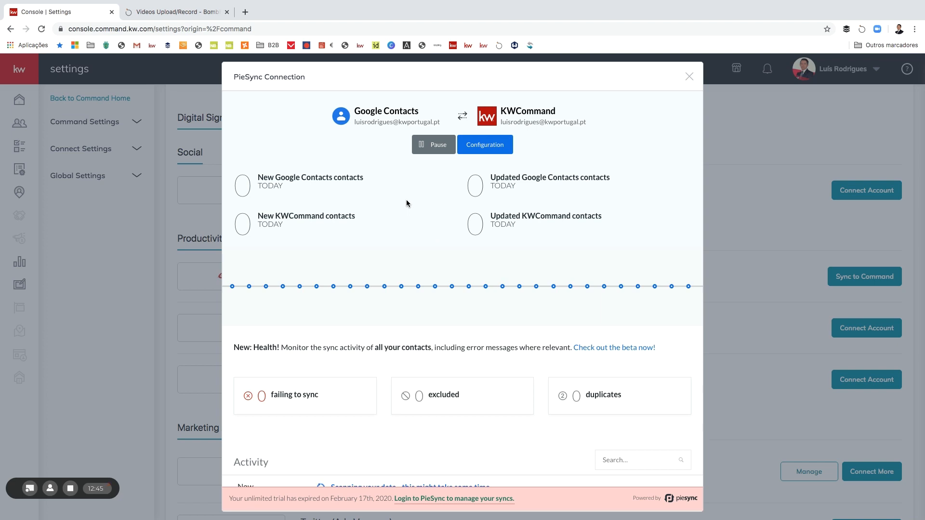
# Examine the sync dashboard's contact counters, health figures and activity log.
pyautogui.scroll(-2, 406, 199)
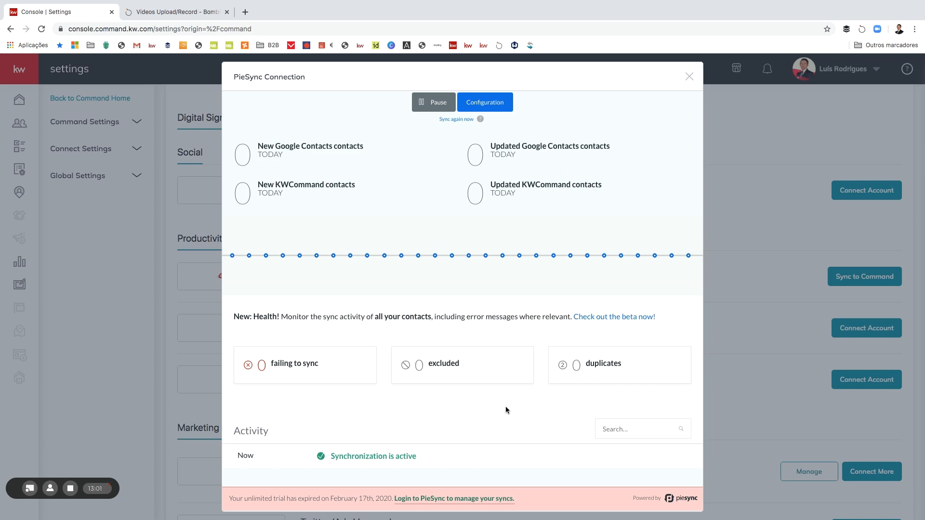
pyautogui.scroll(-3, 506, 410)
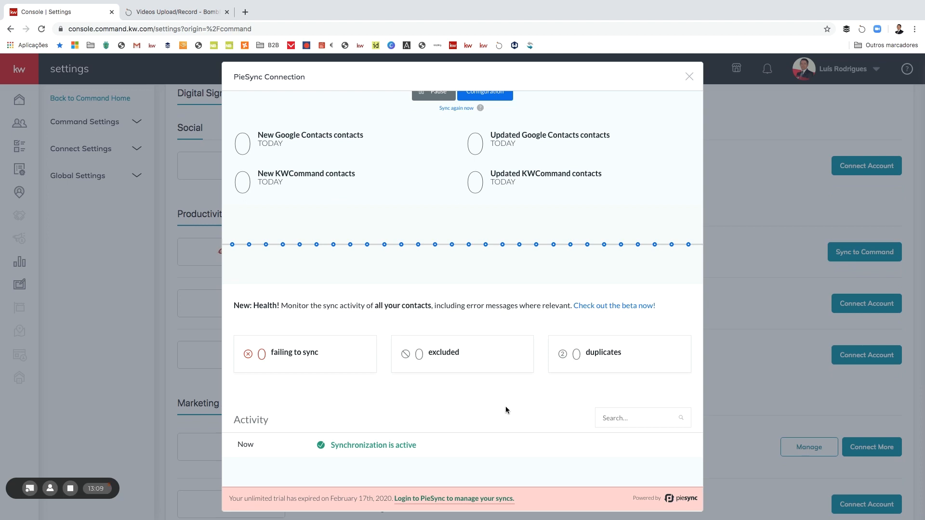
pyautogui.scroll(-1, 505, 407)
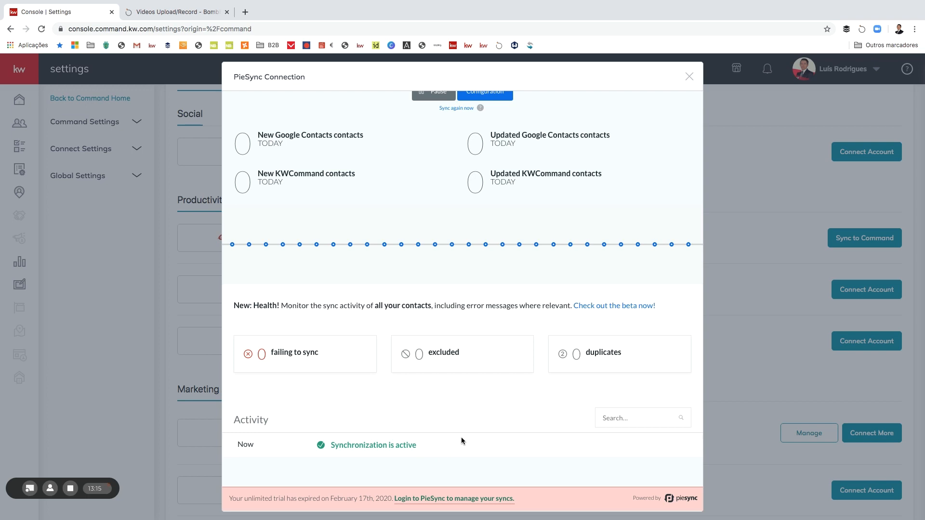
pyautogui.scroll(-2, 461, 441)
pyautogui.scroll(1, 484, 408)
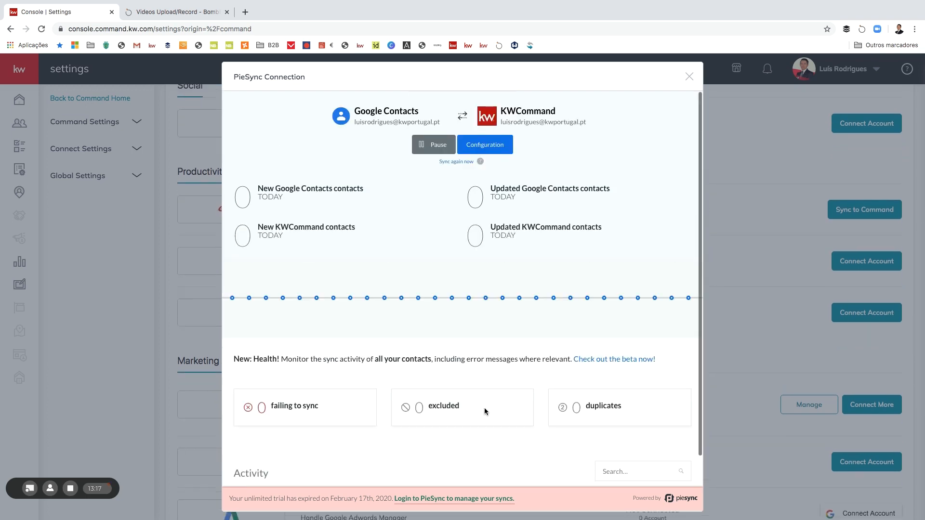
pyautogui.scroll(5, 484, 408)
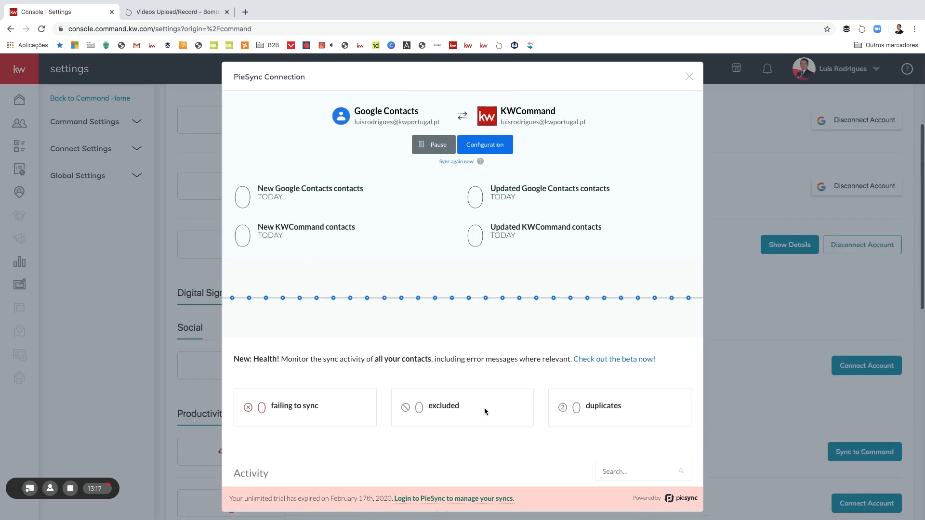
# Pause and resume the Google Contacts synchronization, and close the PieSync connection window.
pyautogui.click(436, 146)
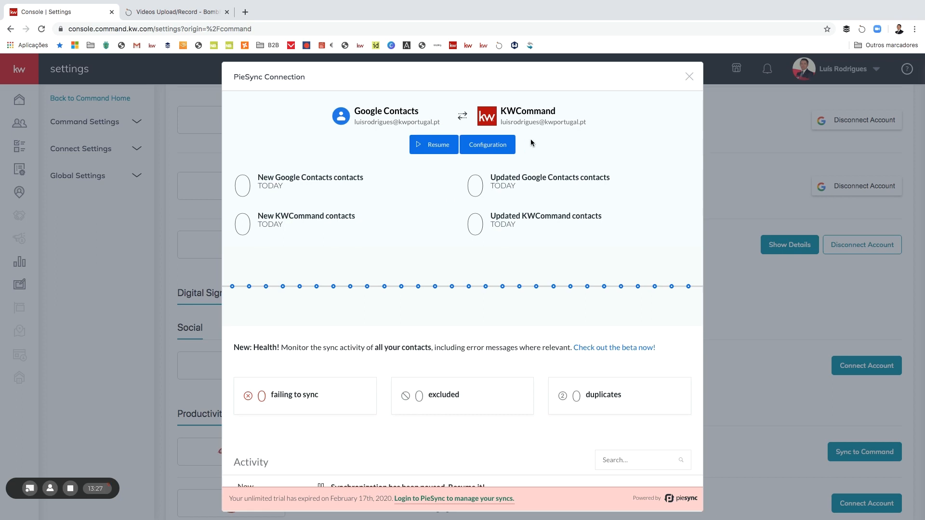
pyautogui.click(437, 147)
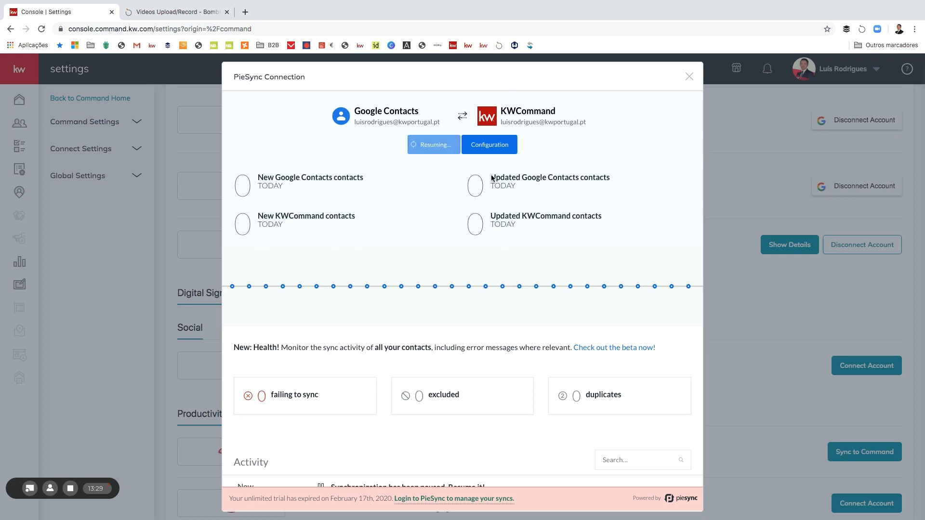
pyautogui.click(690, 79)
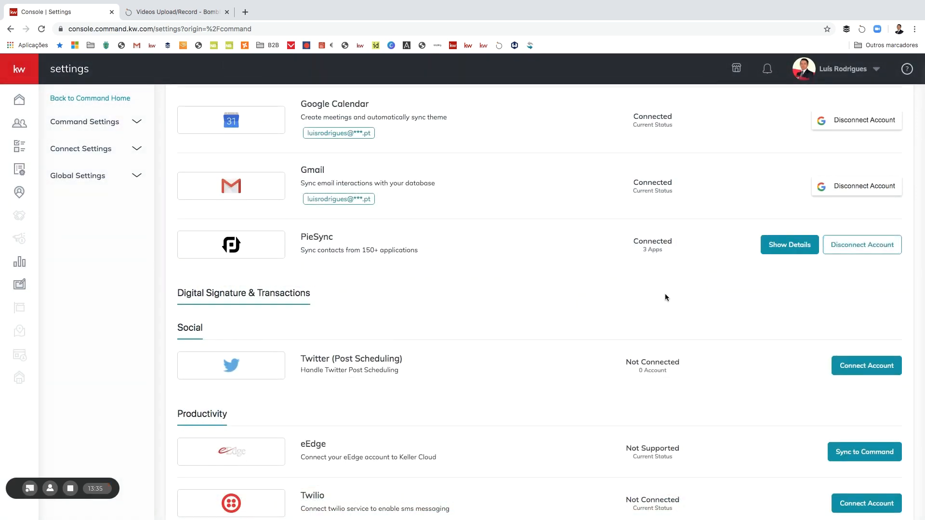
# Refresh the Google Contacts sync from PieSync's connected application details, and close the details.
pyautogui.scroll(1, 553, 283)
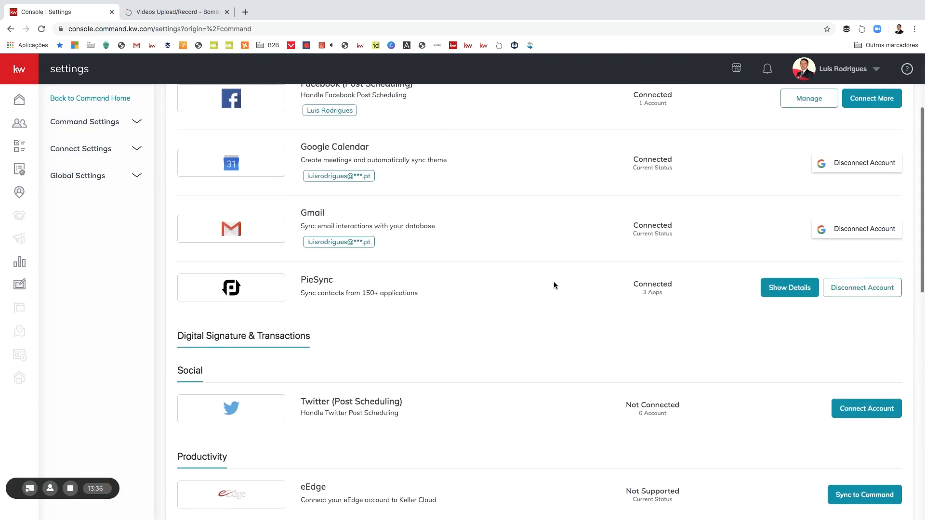
pyautogui.click(786, 307)
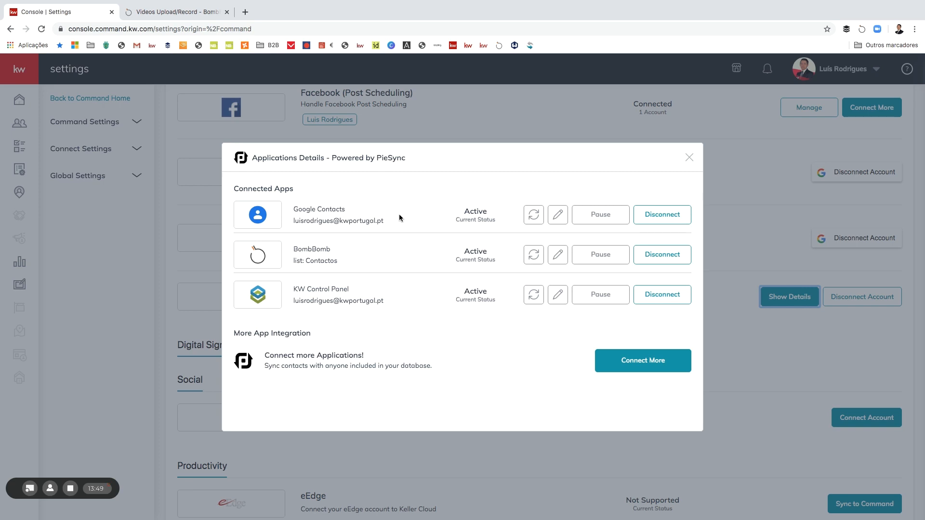
pyautogui.click(534, 217)
pyautogui.scroll(-1, 508, 331)
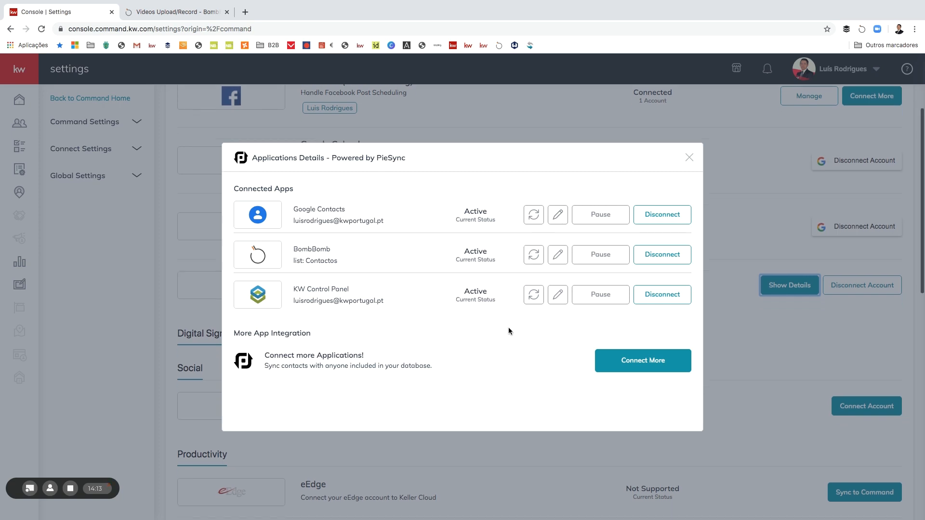
pyautogui.click(689, 158)
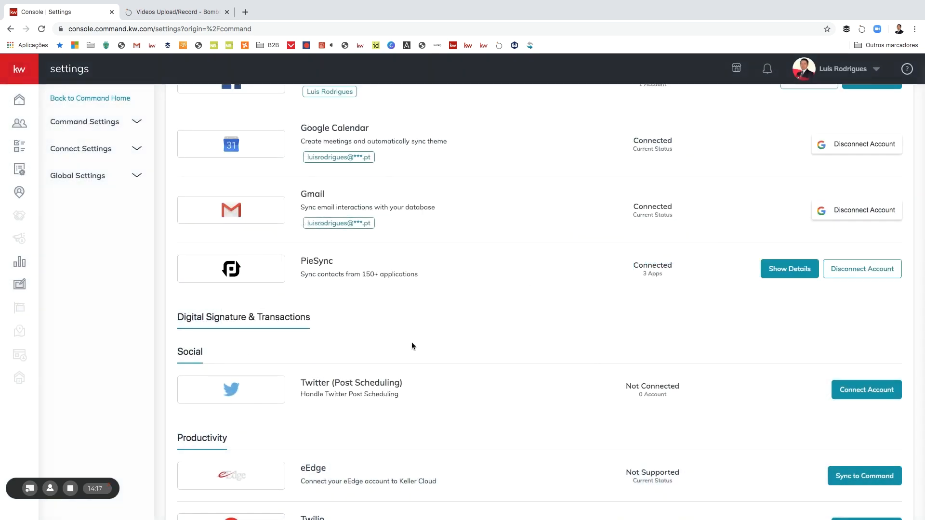